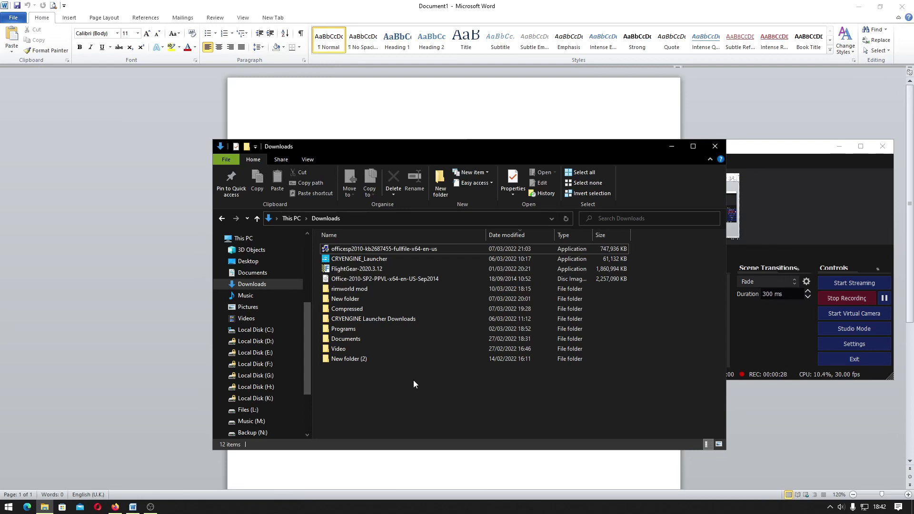
Run the officesp2010-kb2687455-fullfile-x64-en-us installer, note it finds no affected products, and return to Word.
double_click(424, 251)
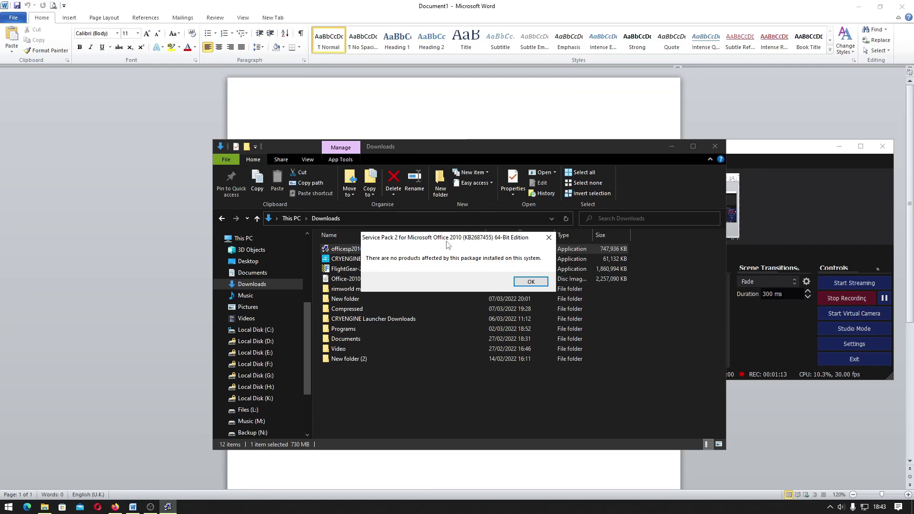
click(336, 5)
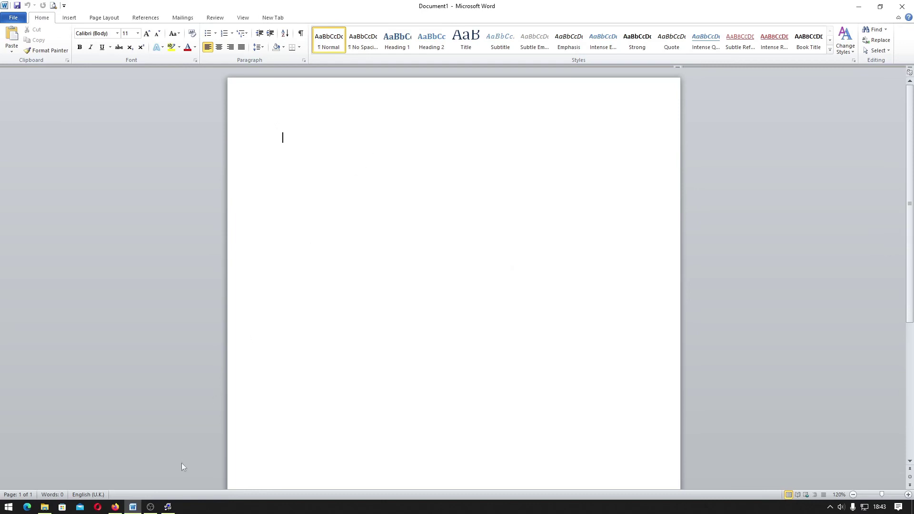
Switch to Firefox showing the 'Description of Office 2010 Service Pack 2' support article.
click(115, 506)
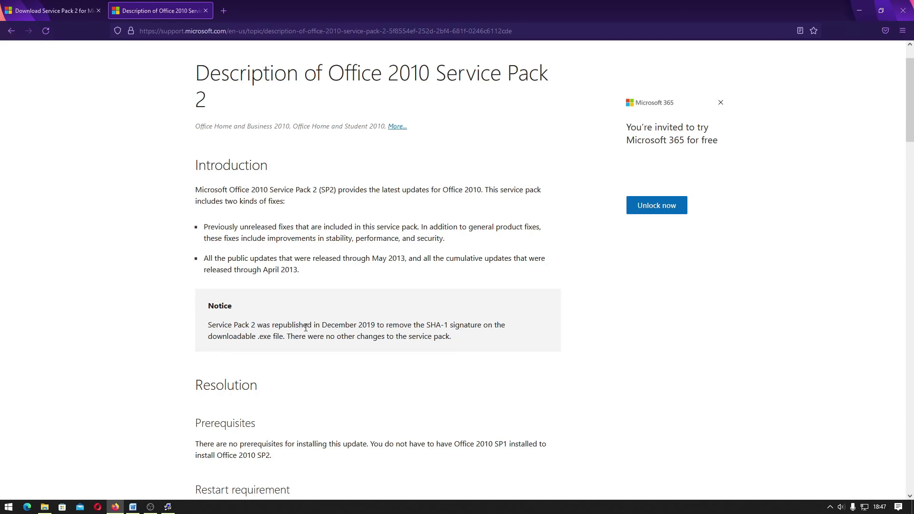
Check the SP2 download page's file name and publication date.
key(ctrl+shift+Tab)
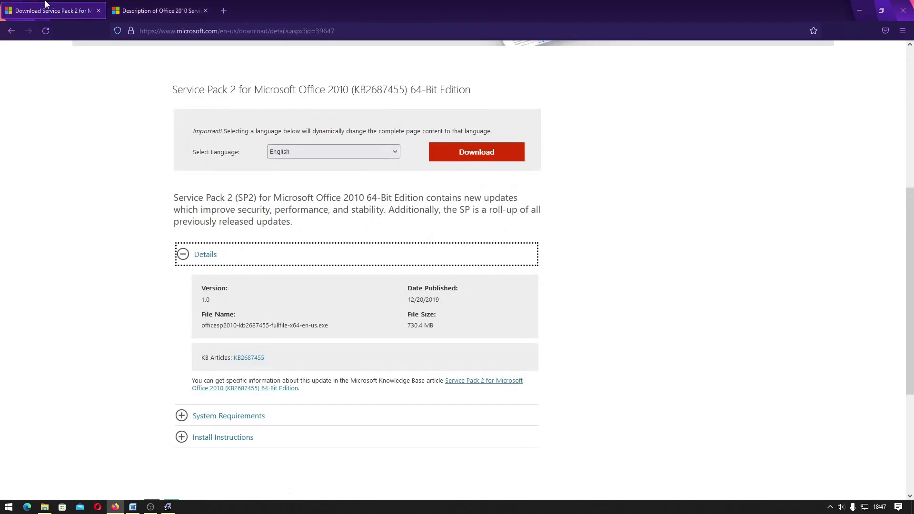
drag(393, 305, 474, 304)
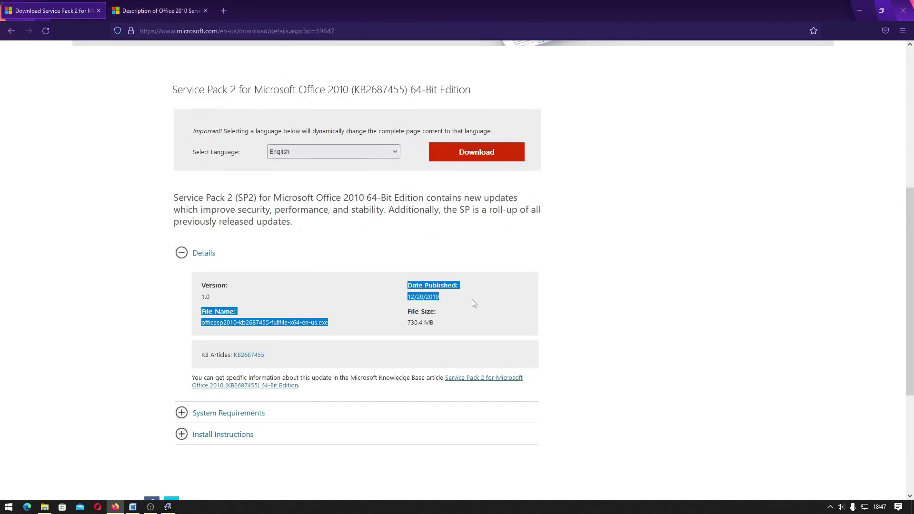
click(474, 304)
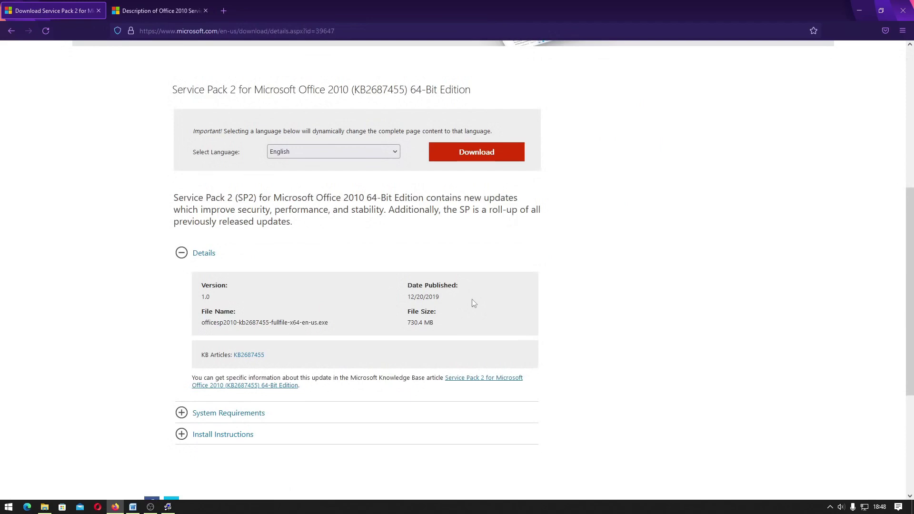
Read the article's rule that SP2 means version 14.0.7015.1000 or higher, then return to Word.
click(159, 7)
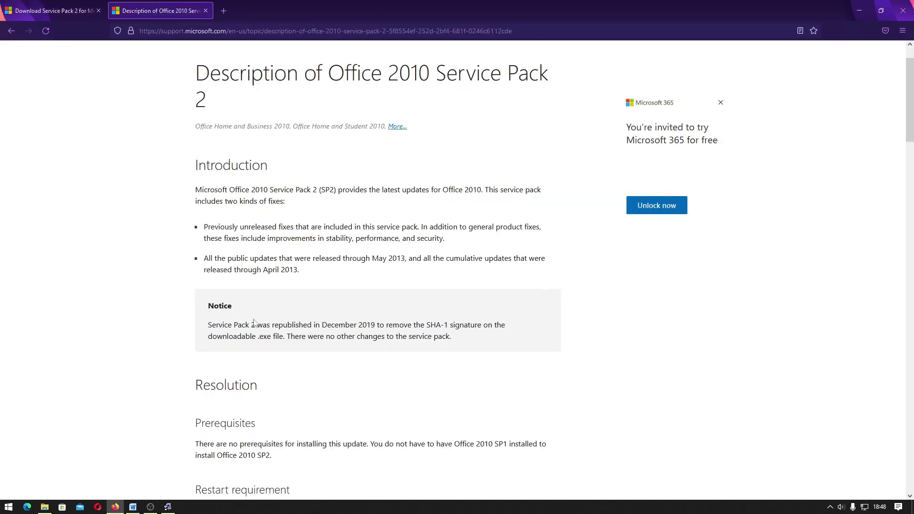
scroll(254, 319, down, 3)
scroll(254, 320, down, 5)
scroll(255, 319, down, 5)
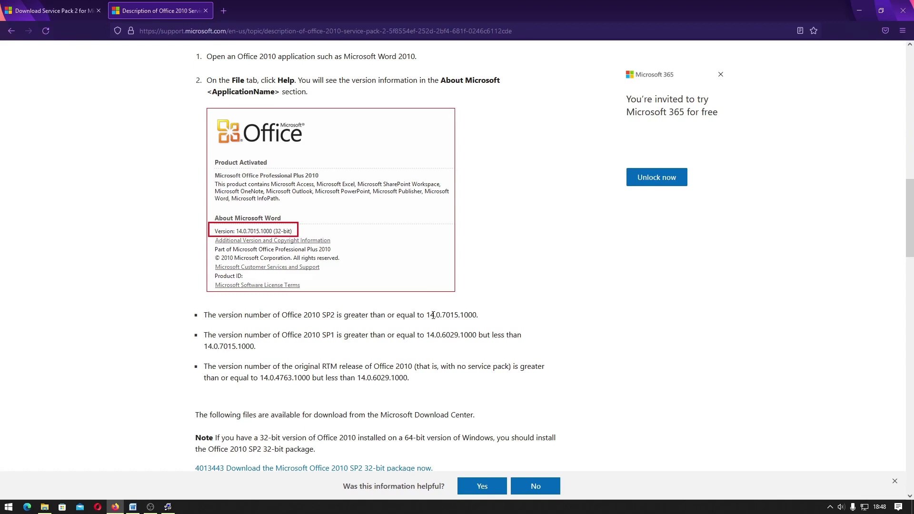
click(138, 512)
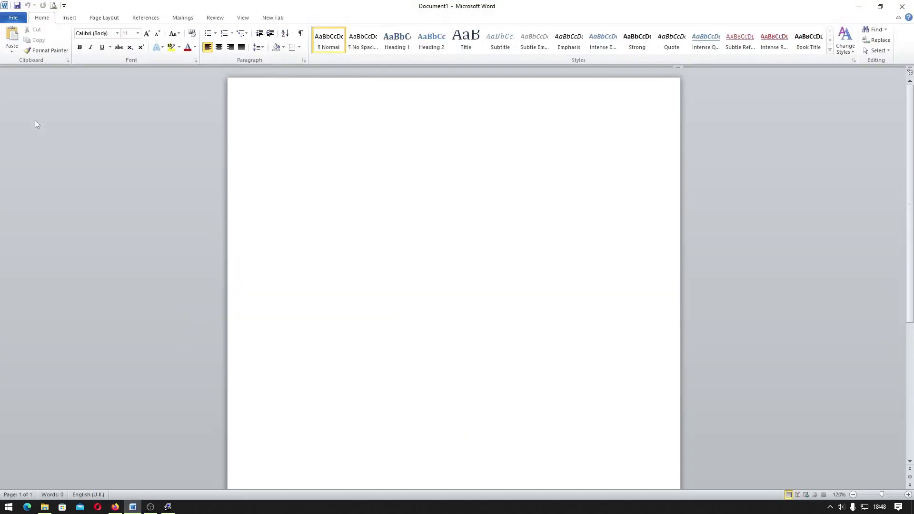
Show Word's File > Help page with version 14.0.7128.5000 (64-bit).
click(13, 19)
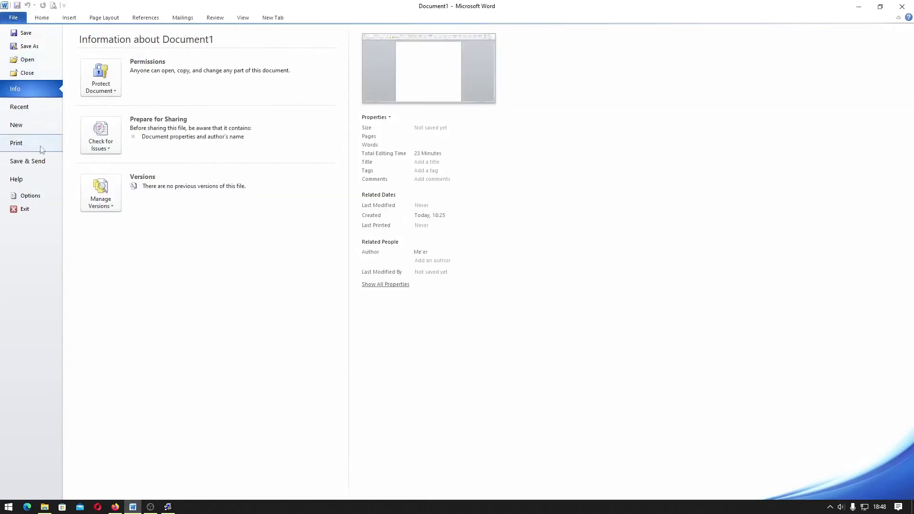
click(41, 181)
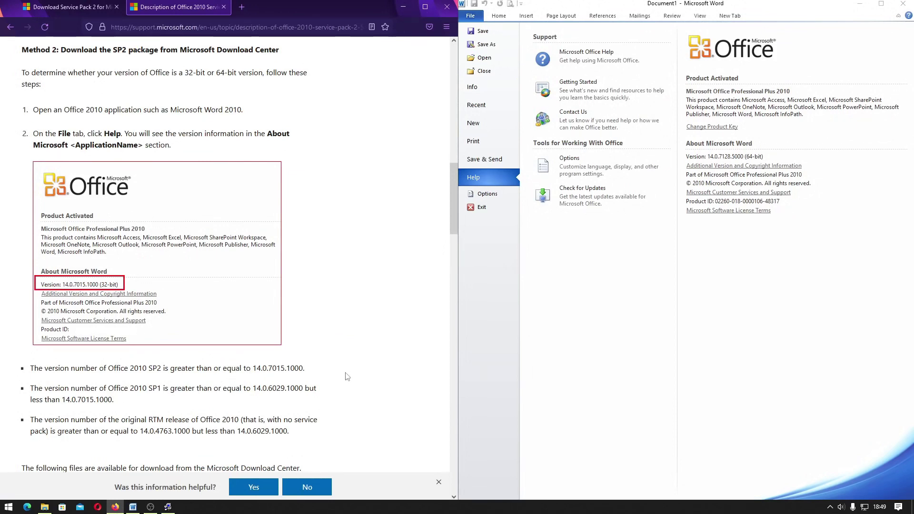
click(169, 505)
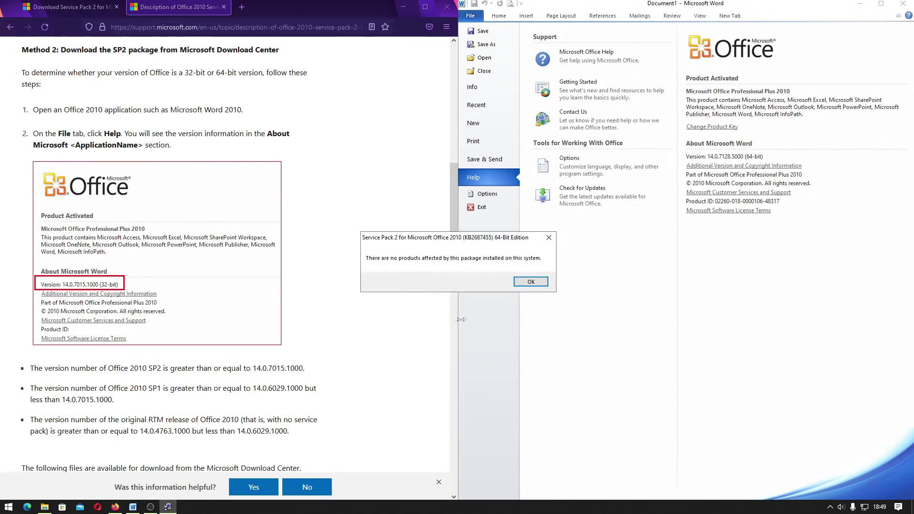
click(531, 282)
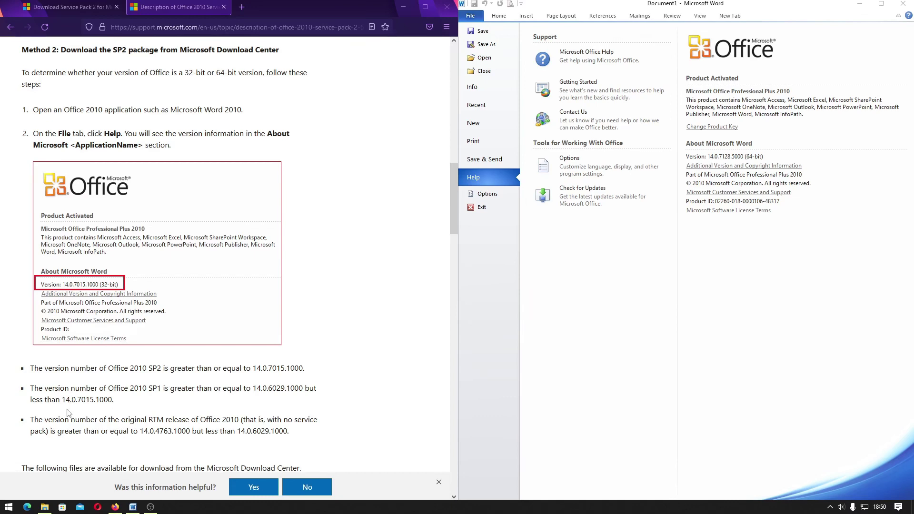
Highlight the article's SP1 and RTM version ranges, then bring the Downloads folder forward.
drag(152, 418, 199, 419)
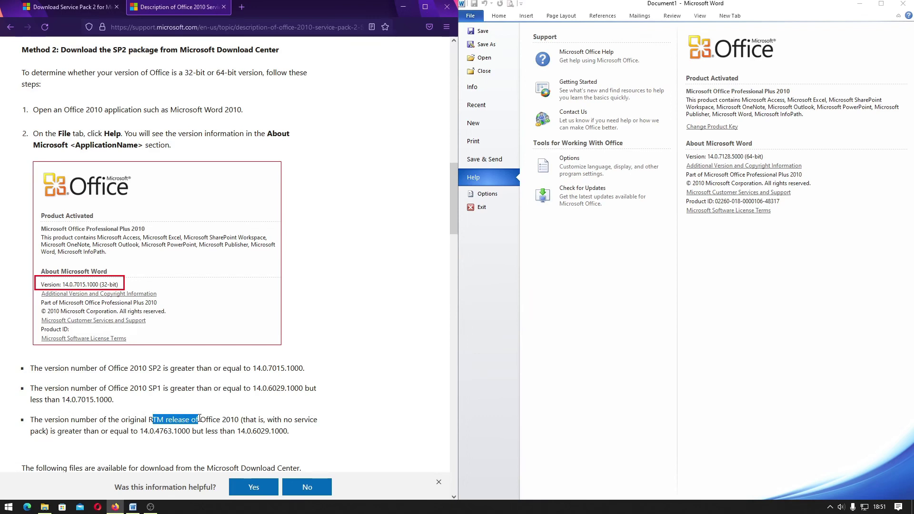
drag(61, 432, 144, 432)
click(145, 433)
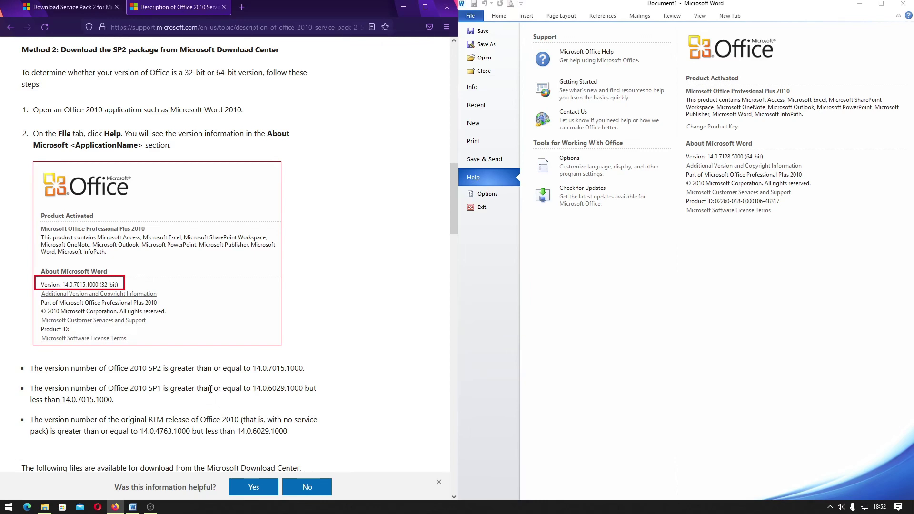
drag(211, 388, 245, 432)
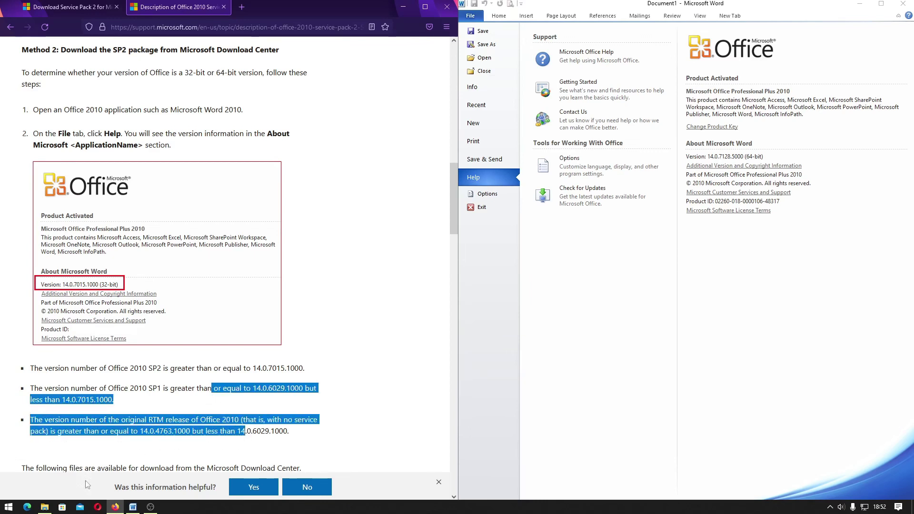
click(44, 507)
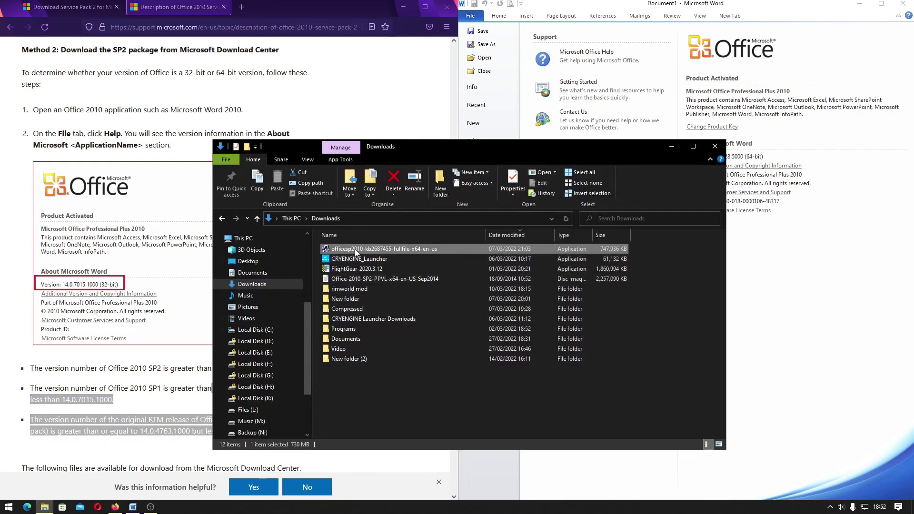